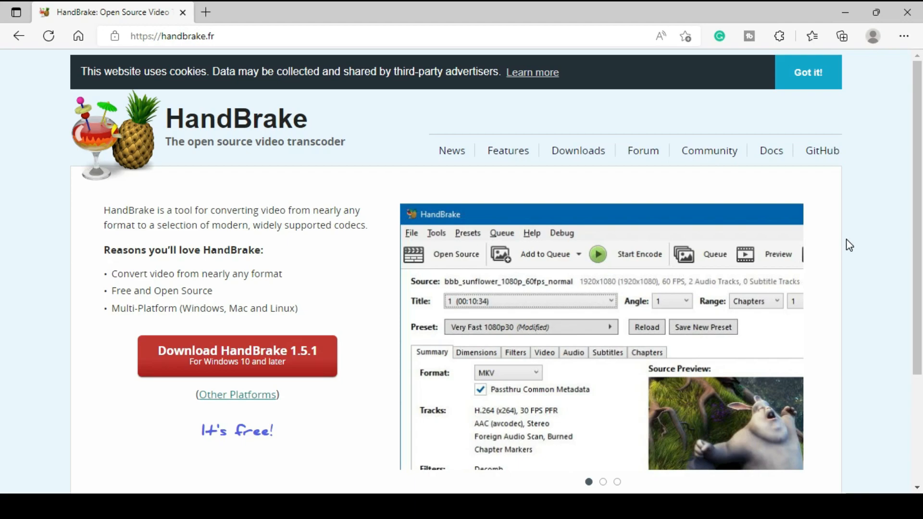
pyautogui.scroll(-2, 886, 264)
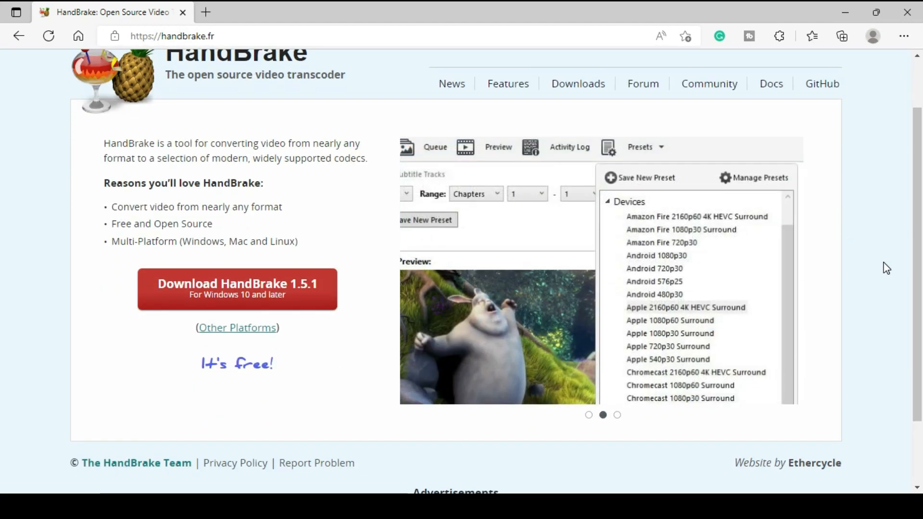
pyautogui.scroll(1, 887, 266)
pyautogui.scroll(1, 886, 269)
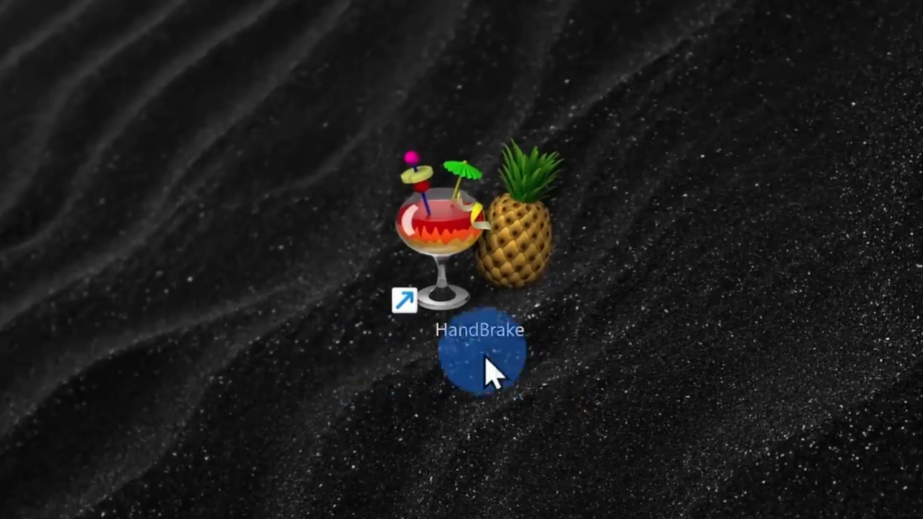
# Launch HandBrake from its desktop shortcut
pyautogui.moveTo(325, 384); pyautogui.dragTo(764, 21)
pyautogui.click(469, 199)
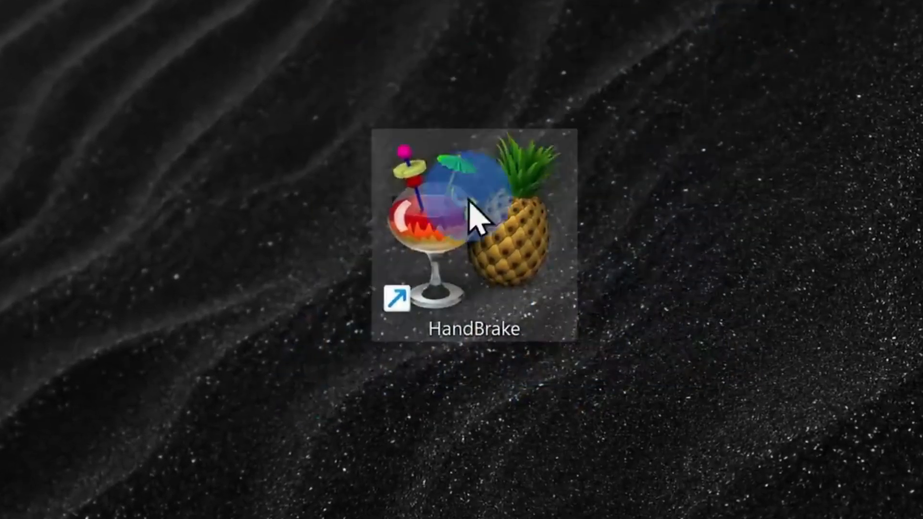
pyautogui.click(457, 381)
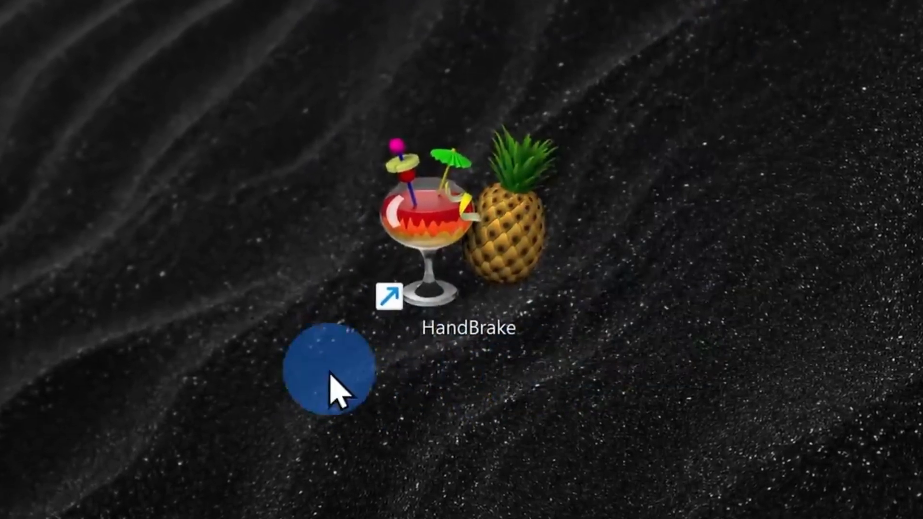
pyautogui.doubleClick(474, 249)
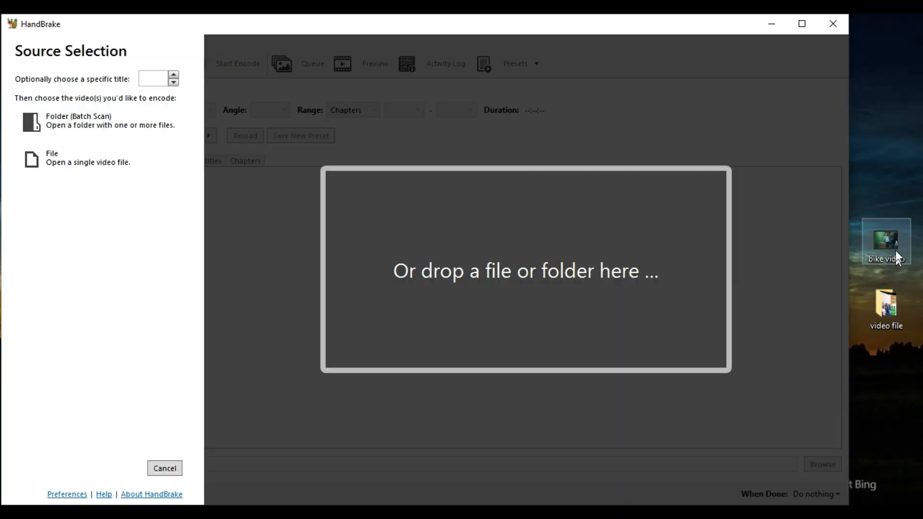
# Load the bike video file from the desktop as the source and reopen the source selection
pyautogui.moveTo(895, 249); pyautogui.dragTo(559, 242)
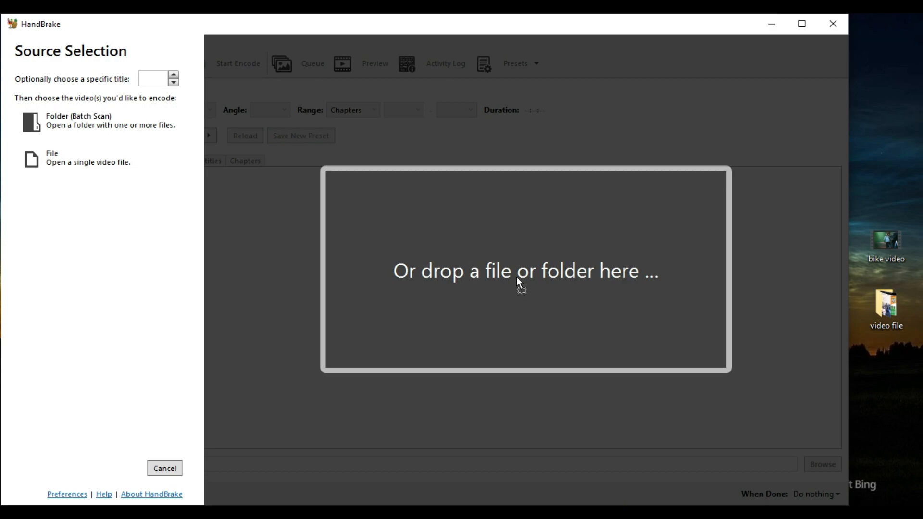
pyautogui.moveTo(514, 282); pyautogui.dragTo(893, 350)
pyautogui.moveTo(854, 319); pyautogui.dragTo(687, 327)
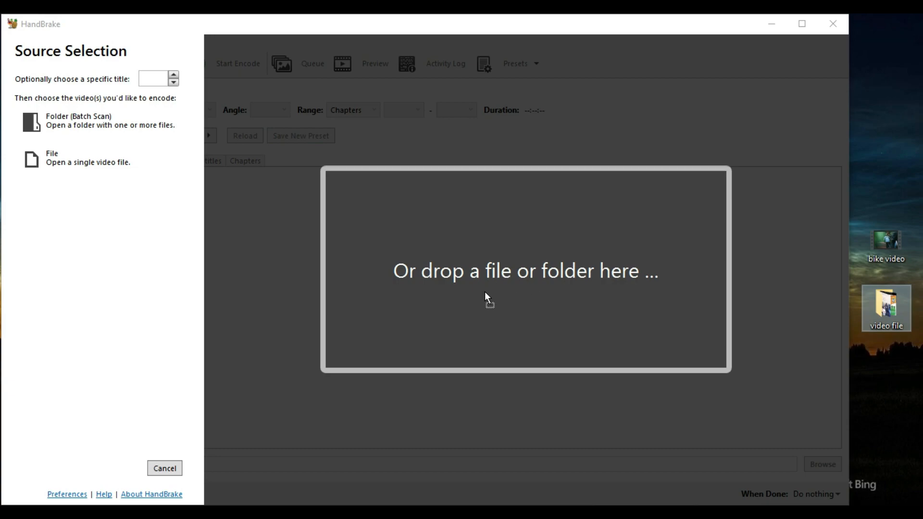
pyautogui.moveTo(485, 291); pyautogui.dragTo(528, 289)
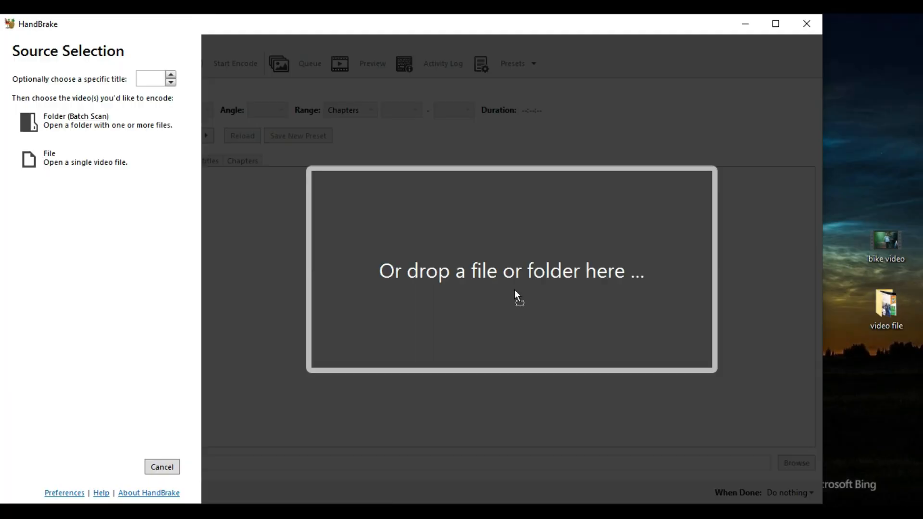
pyautogui.moveTo(884, 254); pyautogui.dragTo(492, 266)
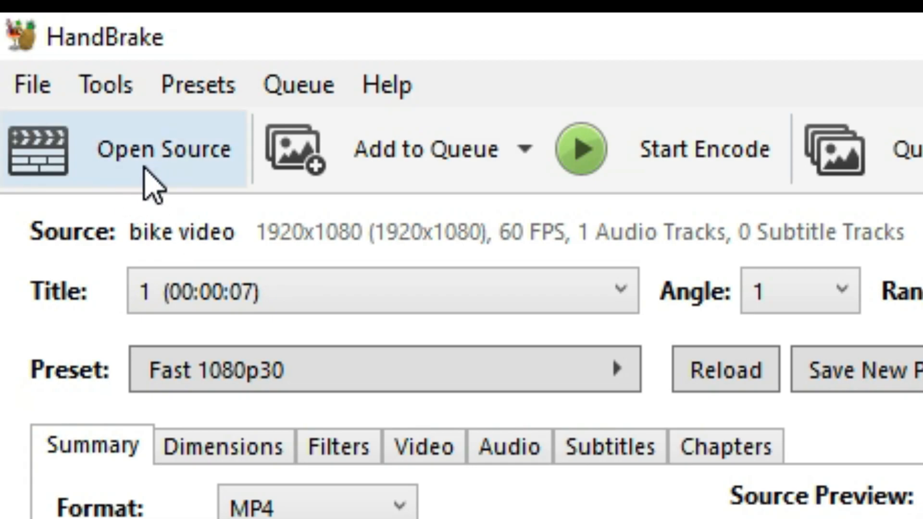
pyautogui.click(144, 168)
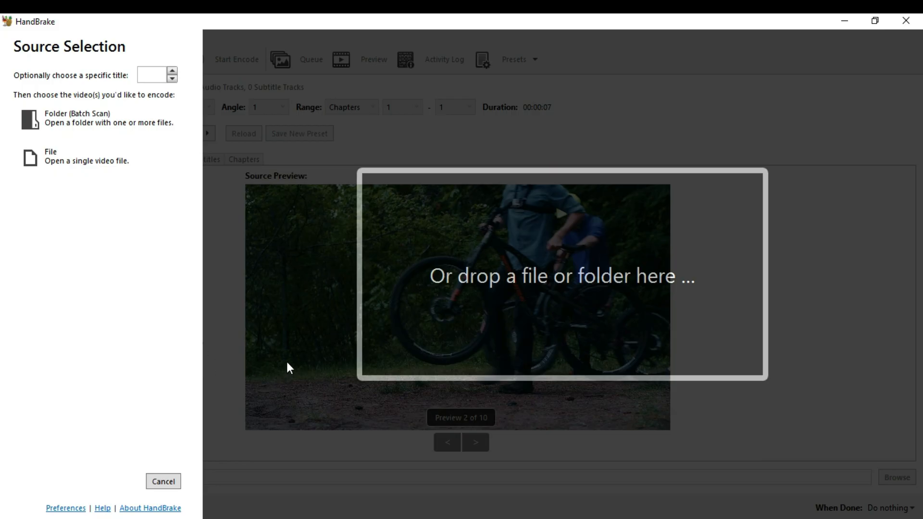
pyautogui.click(526, 223)
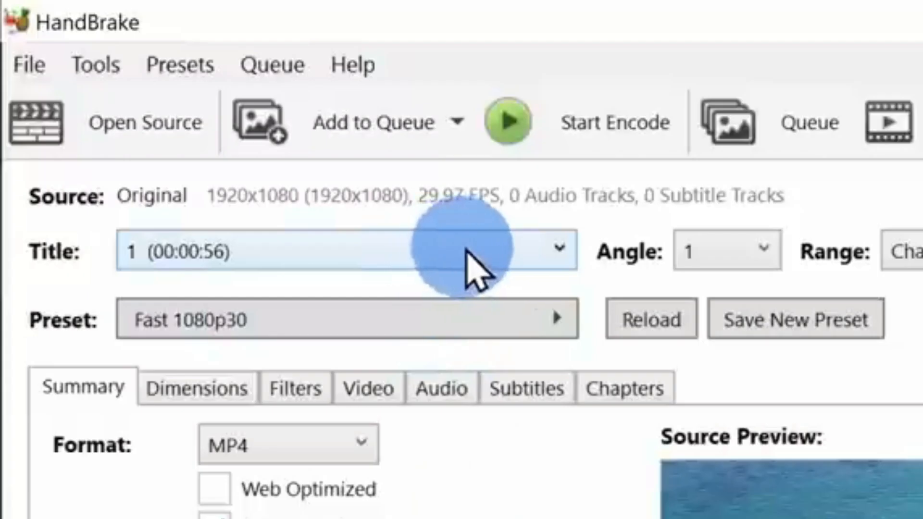
# Check which titles and angles are available for the loaded Original video
pyautogui.click(465, 268)
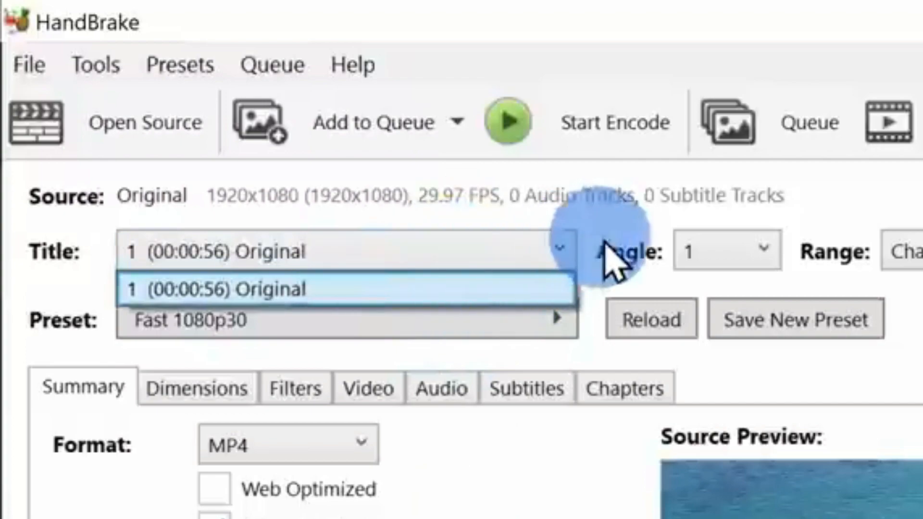
pyautogui.click(743, 244)
pyautogui.click(750, 257)
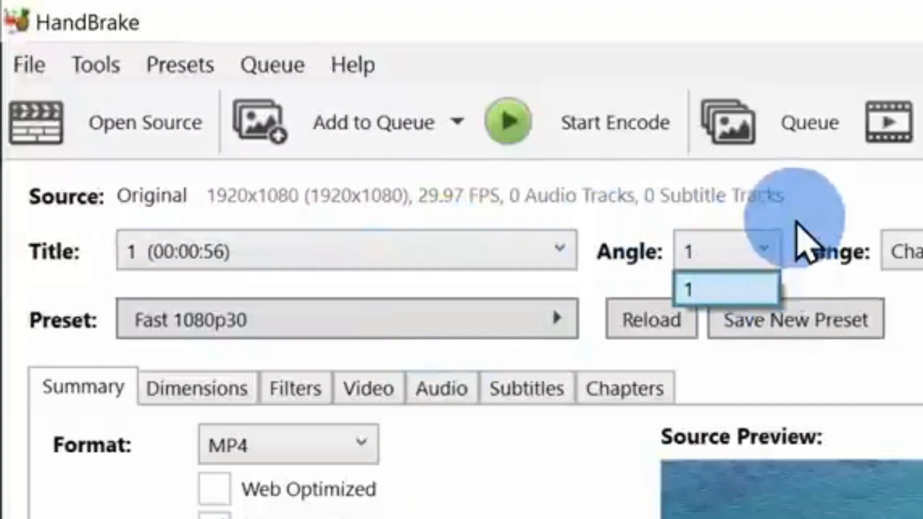
pyautogui.click(795, 222)
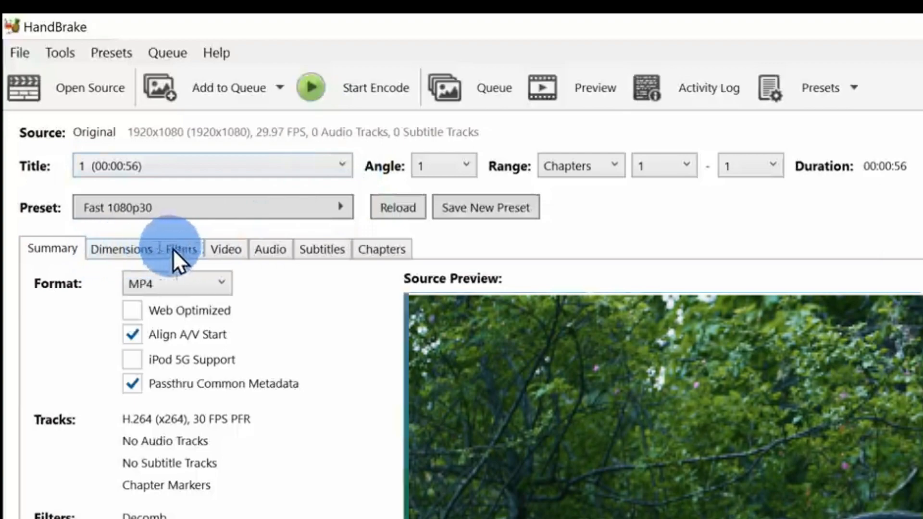
# Look through the video, audio, subtitle, filter and dimension settings, and return to the summary
pyautogui.click(229, 250)
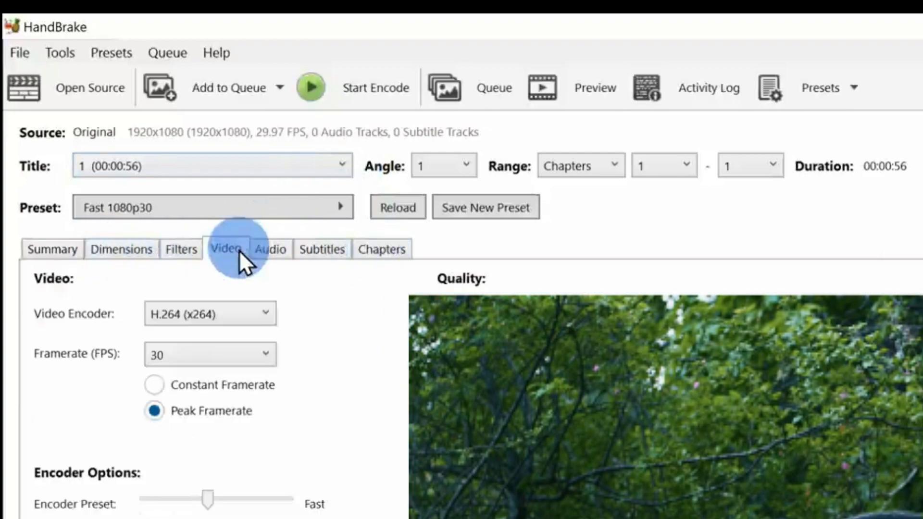
pyautogui.click(271, 250)
pyautogui.click(322, 249)
pyautogui.click(181, 249)
pyautogui.click(122, 249)
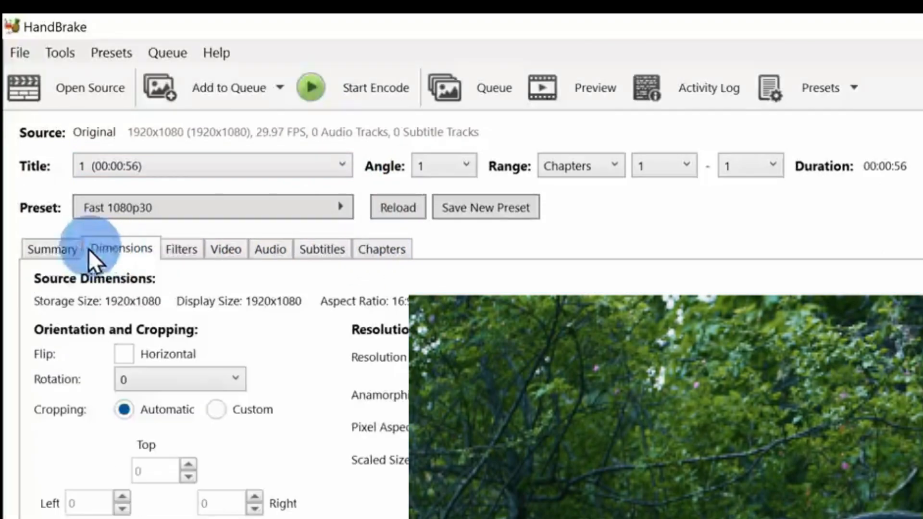
pyautogui.click(52, 247)
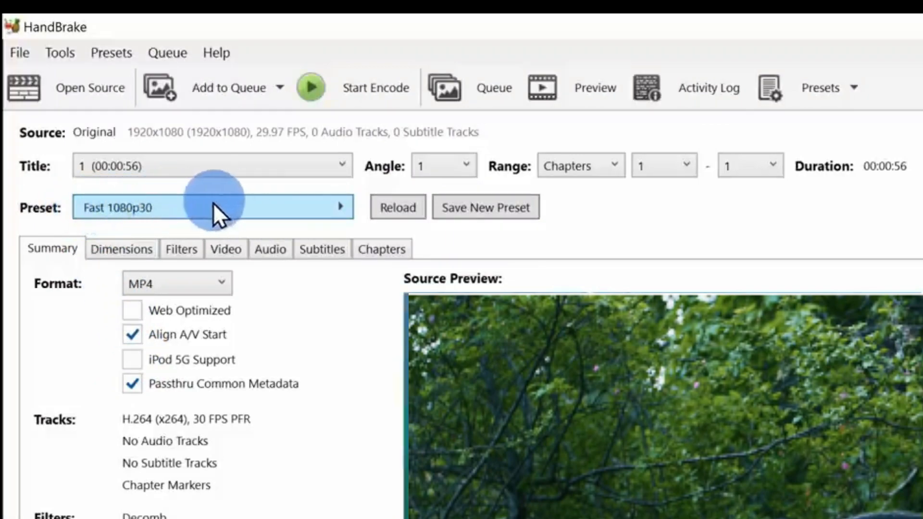
# Review the General, Web and Devices presets and choose the default Fast 1080p30 preset
pyautogui.click(191, 206)
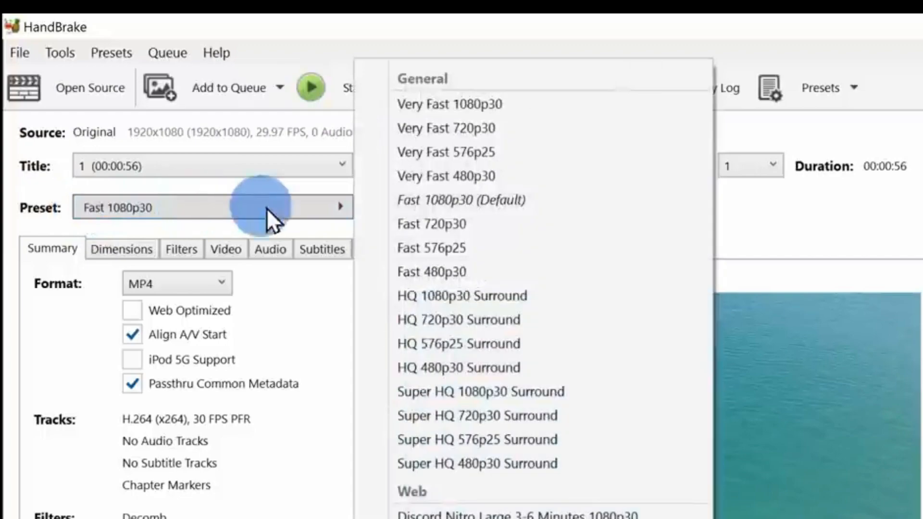
pyautogui.scroll(-3, 564, 197)
pyautogui.scroll(-1, 564, 197)
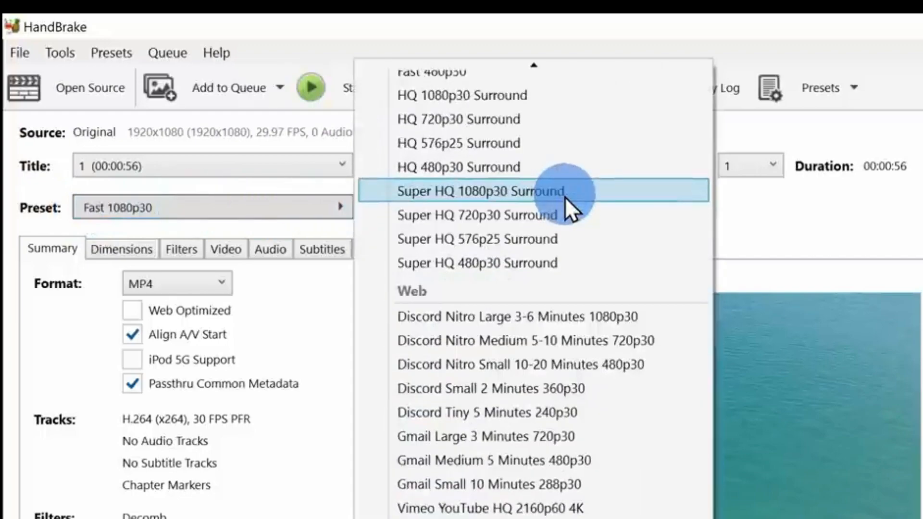
pyautogui.scroll(2, 564, 197)
pyautogui.scroll(-2, 564, 197)
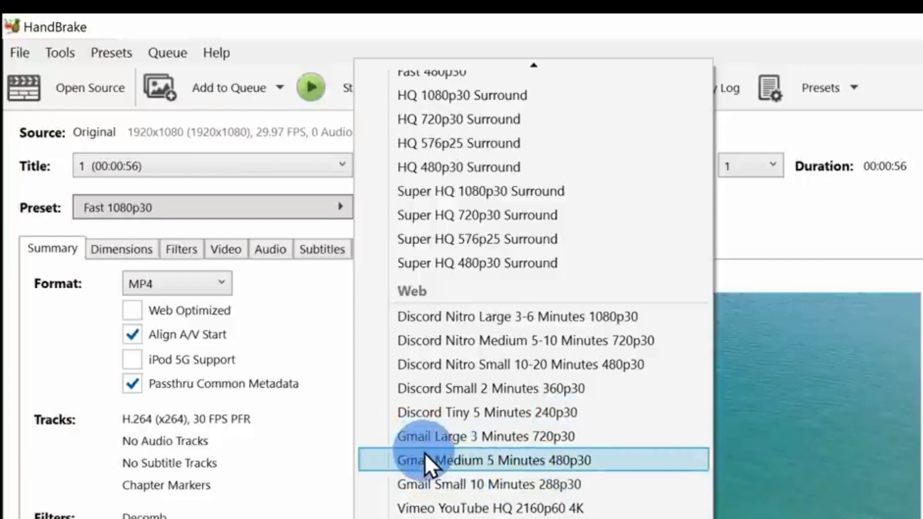
pyautogui.scroll(-3, 435, 451)
pyautogui.scroll(-4, 499, 399)
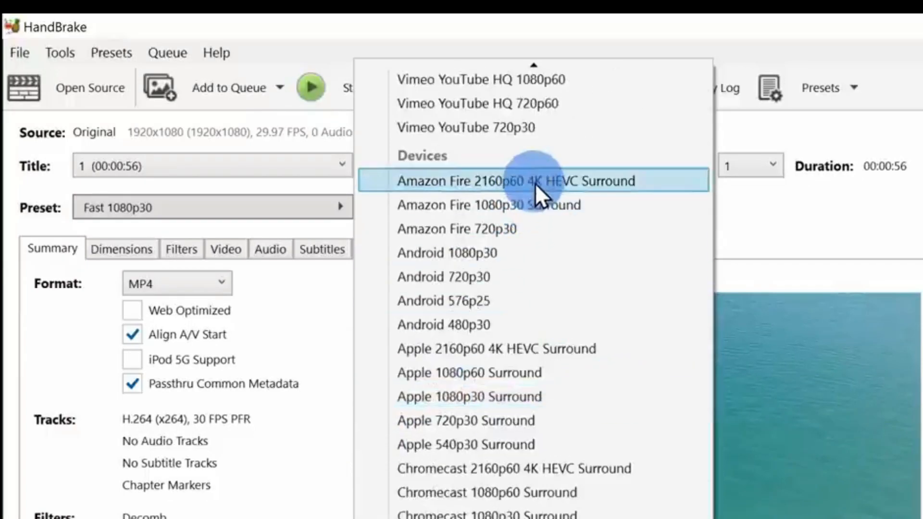
pyautogui.scroll(-1, 531, 370)
pyautogui.scroll(-1, 530, 373)
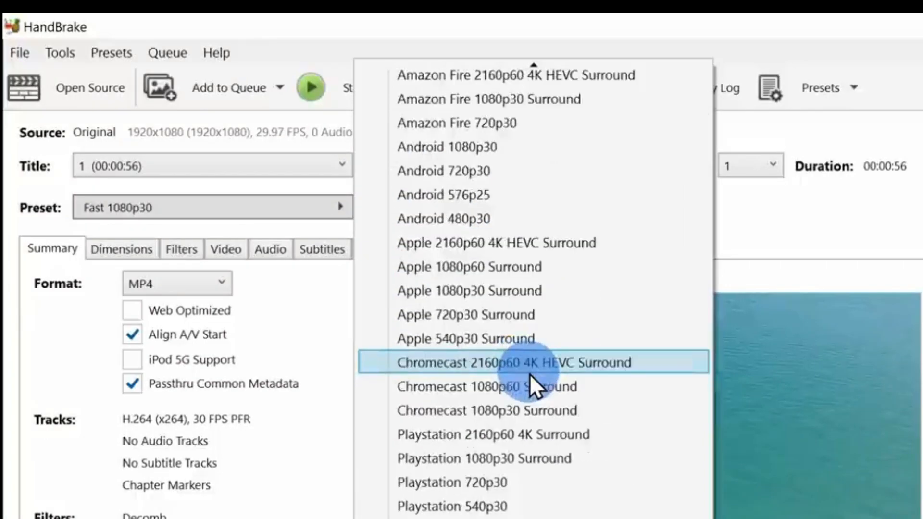
pyautogui.scroll(2, 533, 288)
pyautogui.scroll(1, 526, 289)
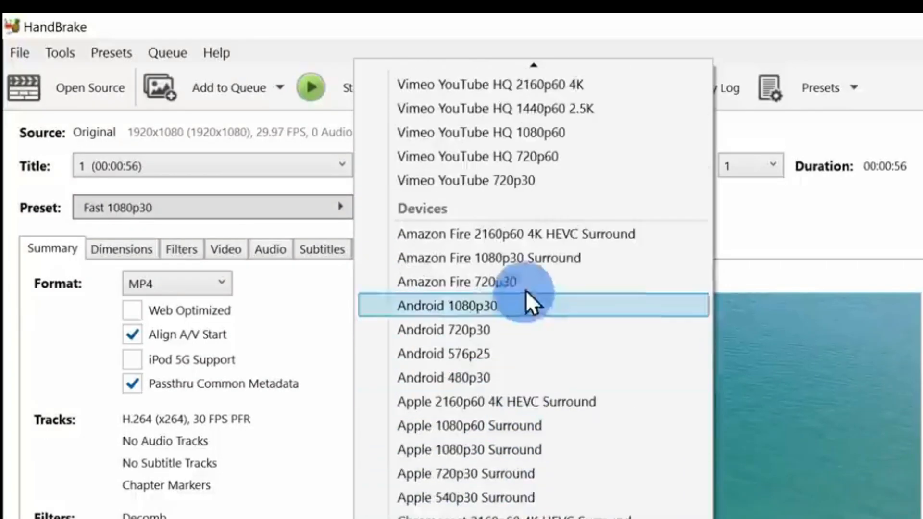
pyautogui.scroll(10, 550, 436)
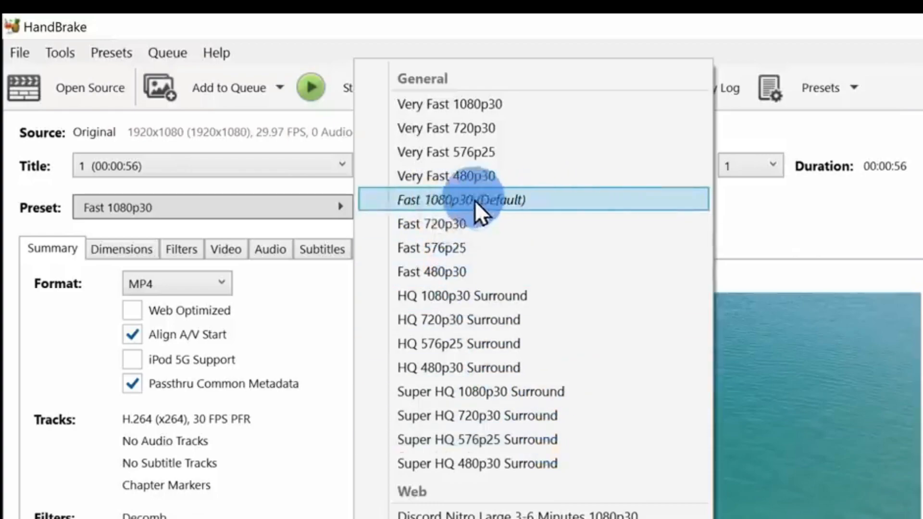
pyautogui.click(530, 197)
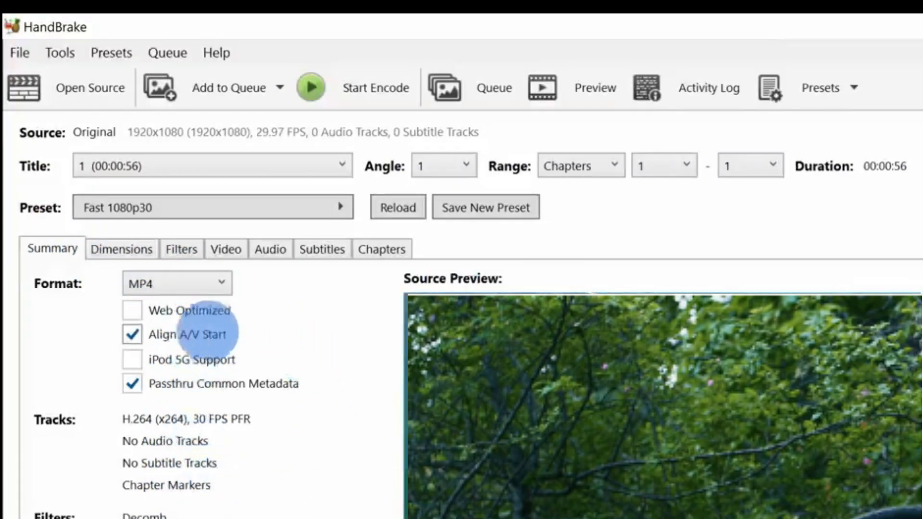
# Choose MP4 as the output format of the video
pyautogui.moveTo(197, 327)
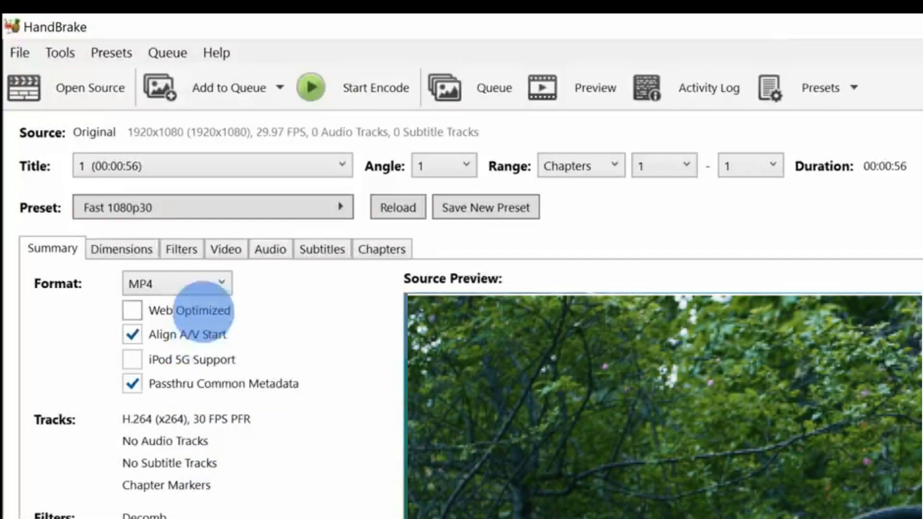
pyautogui.click(206, 284)
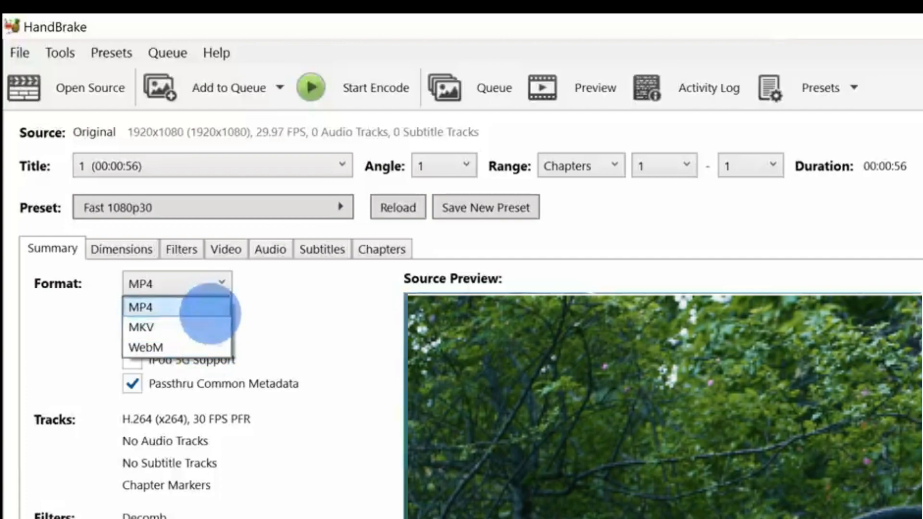
pyautogui.click(186, 306)
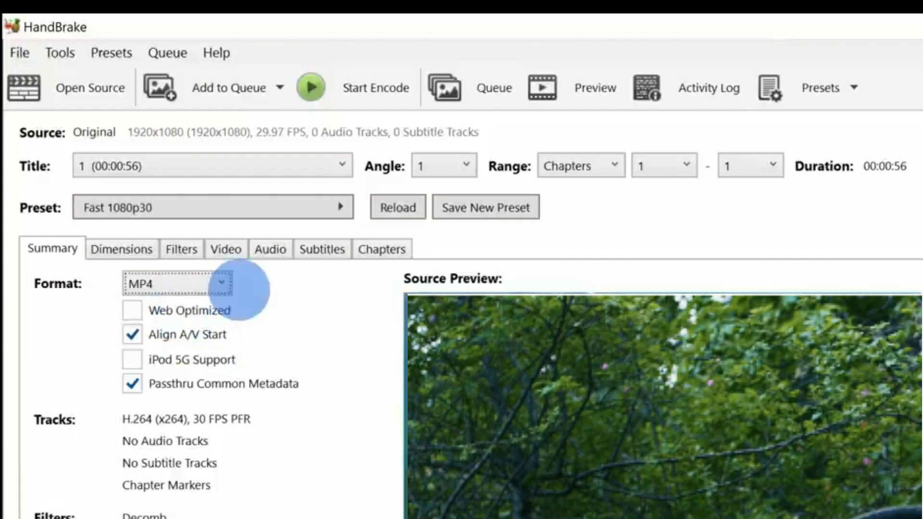
# Open the dimension settings and check the available rotation angles for the video
pyautogui.click(142, 248)
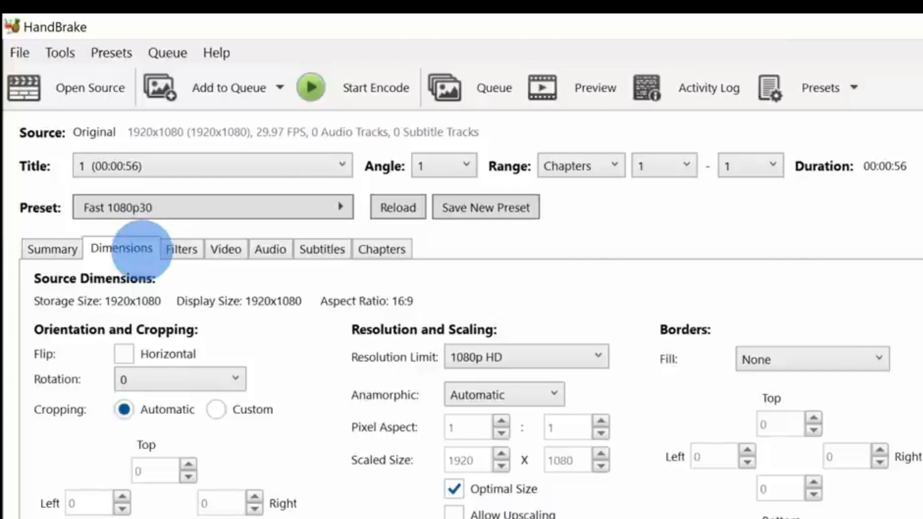
pyautogui.click(187, 377)
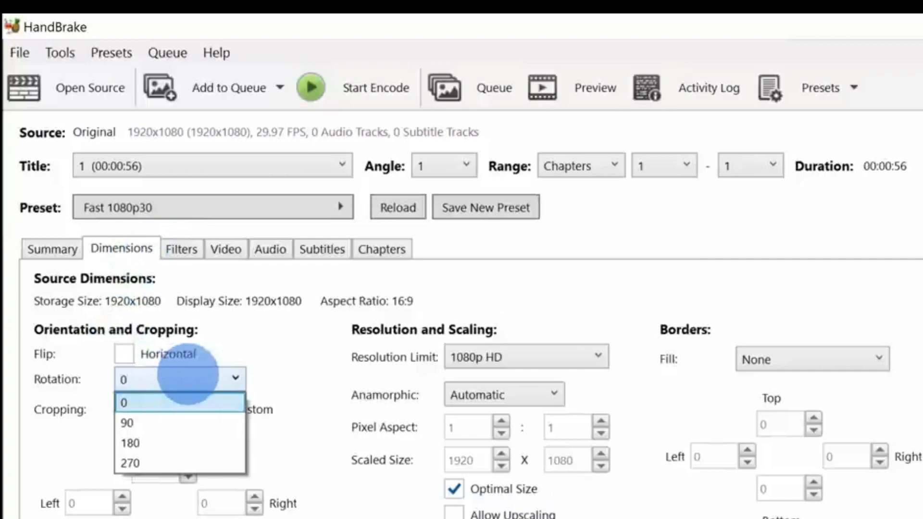
pyautogui.click(188, 374)
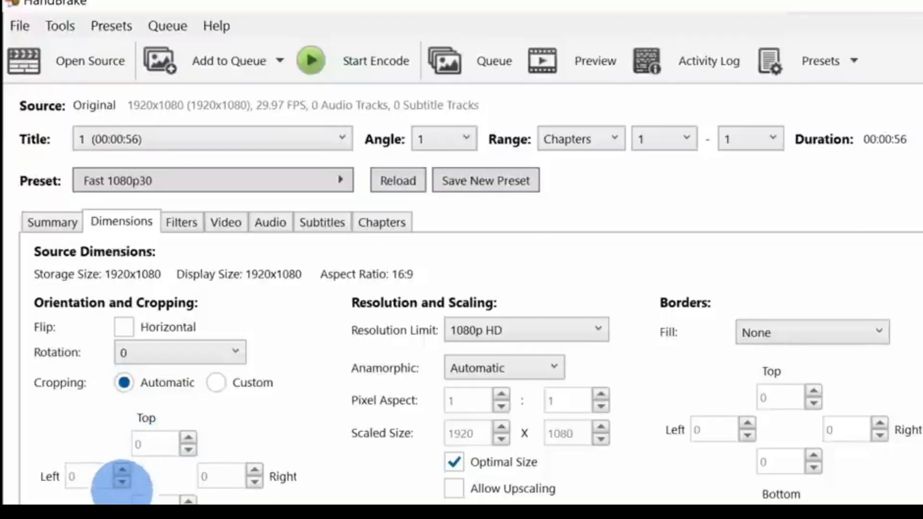
# Review the resolution limit options and set the video's limit to 1080p HD
pyautogui.click(515, 327)
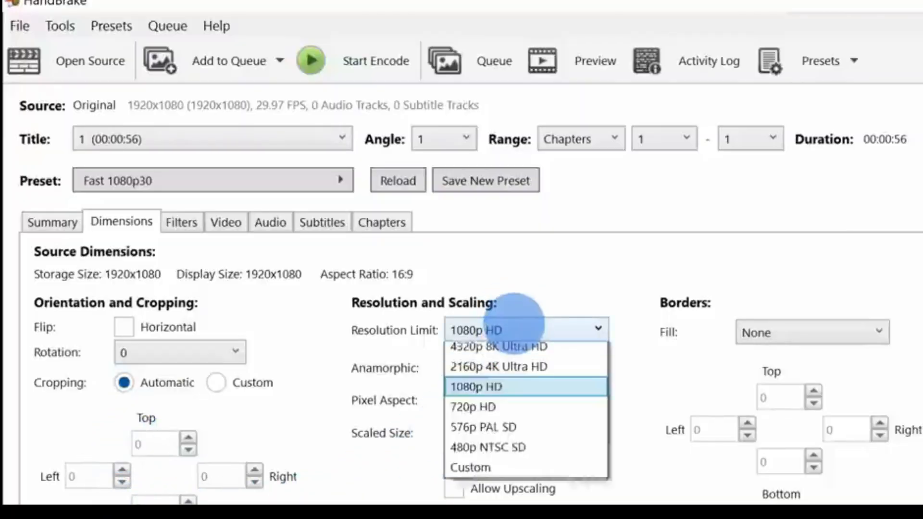
pyautogui.click(427, 313)
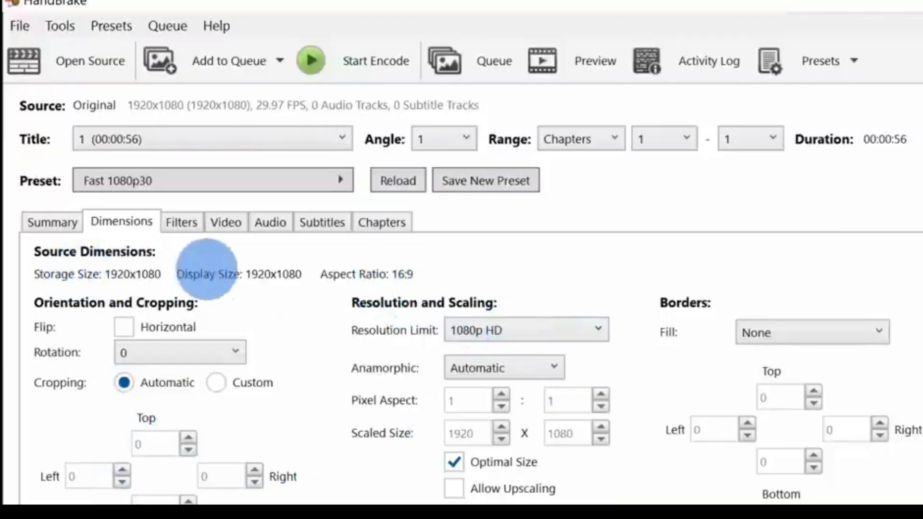
pyautogui.click(521, 328)
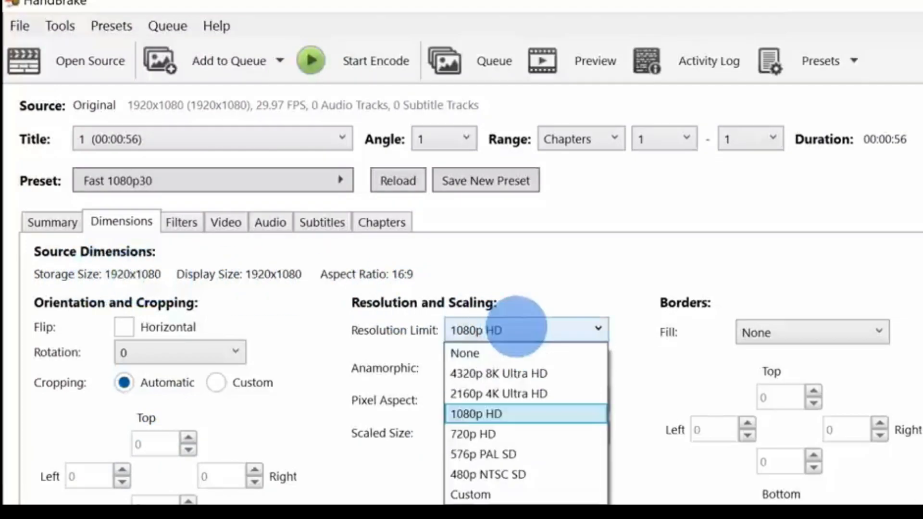
pyautogui.click(519, 427)
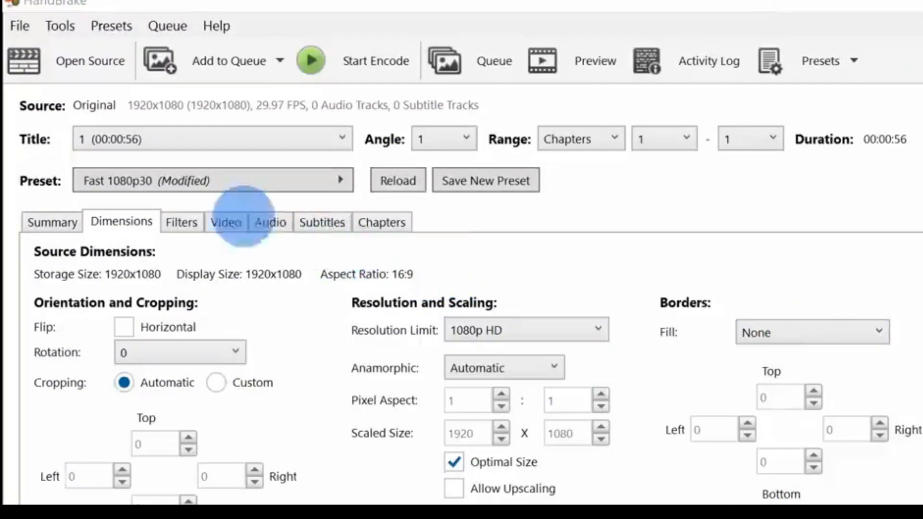
# Look over the filter options and set the video encoder to H.265 (x265)
pyautogui.click(182, 221)
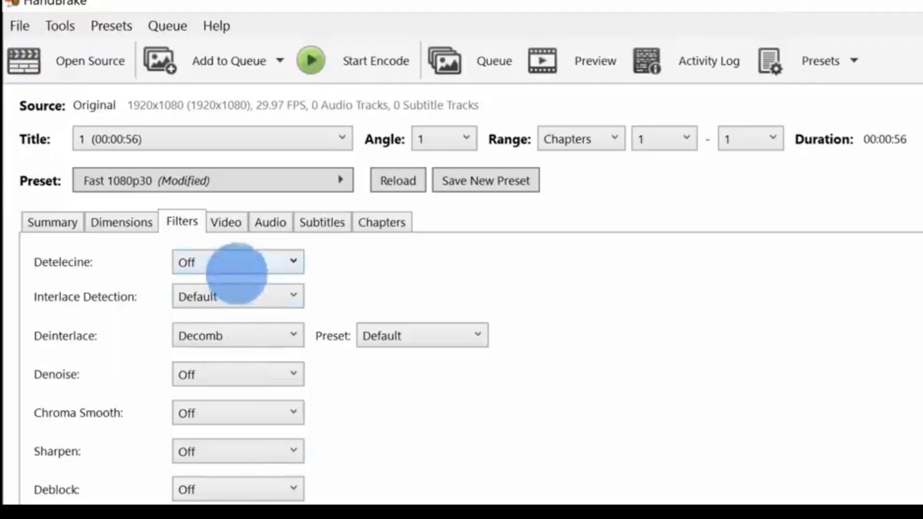
pyautogui.click(230, 221)
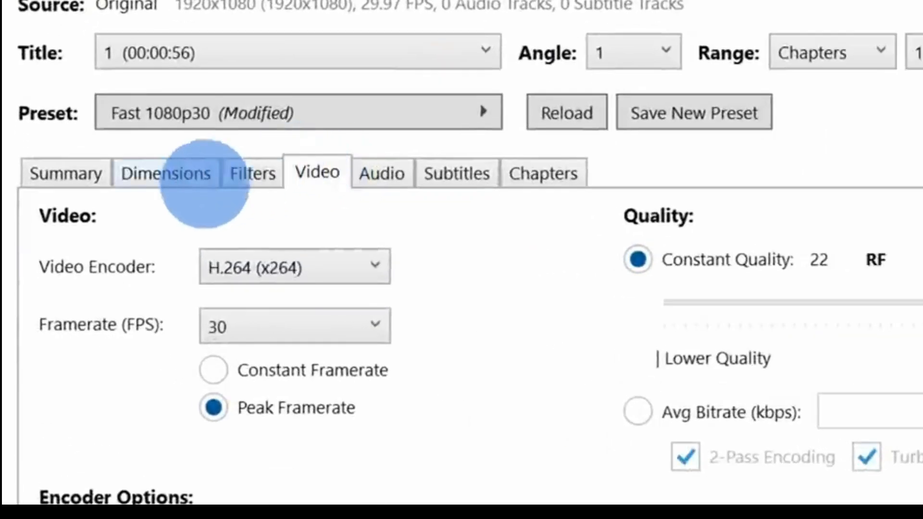
pyautogui.click(212, 267)
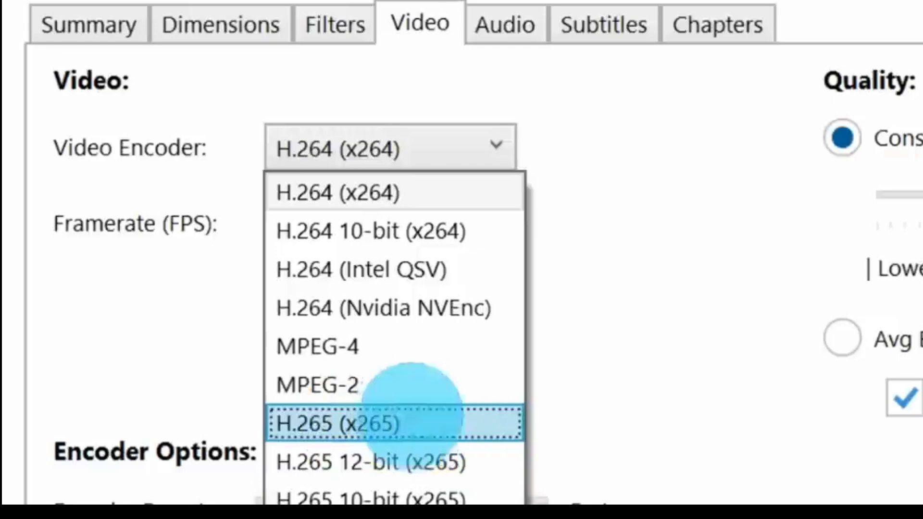
pyautogui.click(315, 398)
# Set the video's framerate to Same as source
pyautogui.click(463, 222)
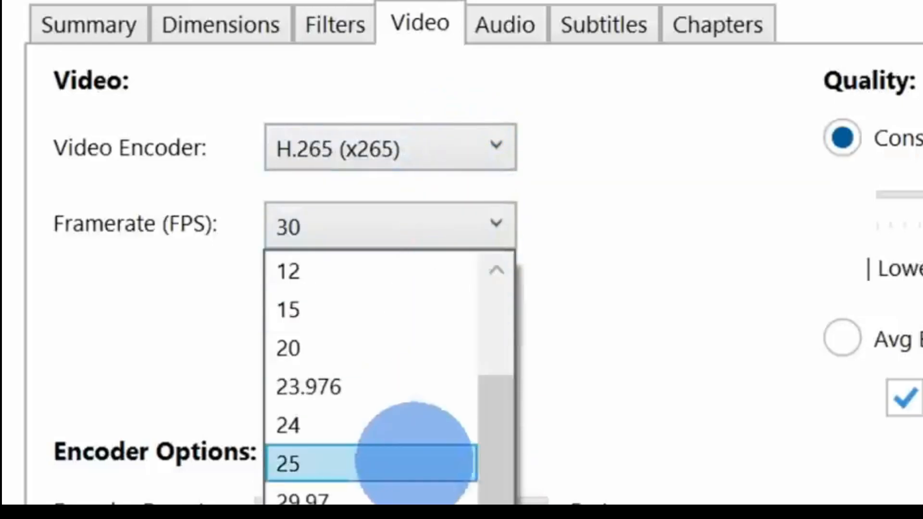
pyautogui.scroll(1, 412, 481)
pyautogui.scroll(-1, 412, 499)
pyautogui.scroll(1, 412, 500)
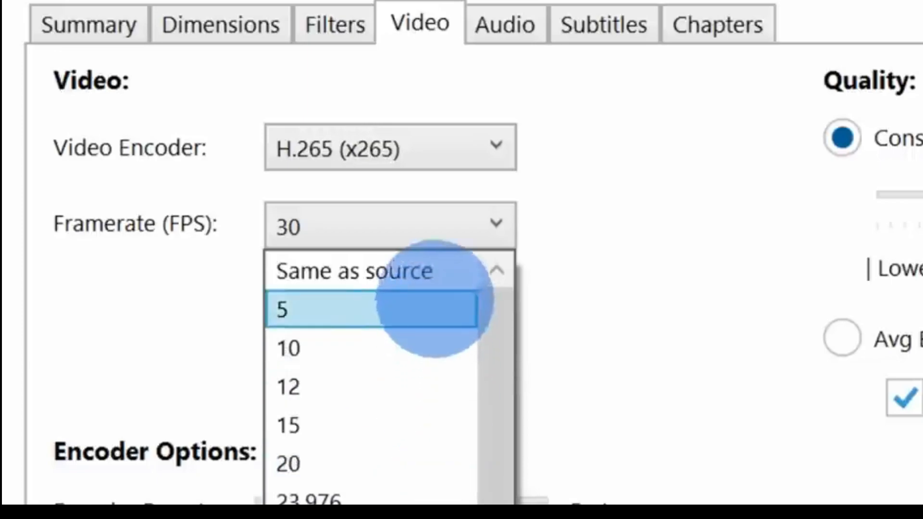
pyautogui.click(430, 274)
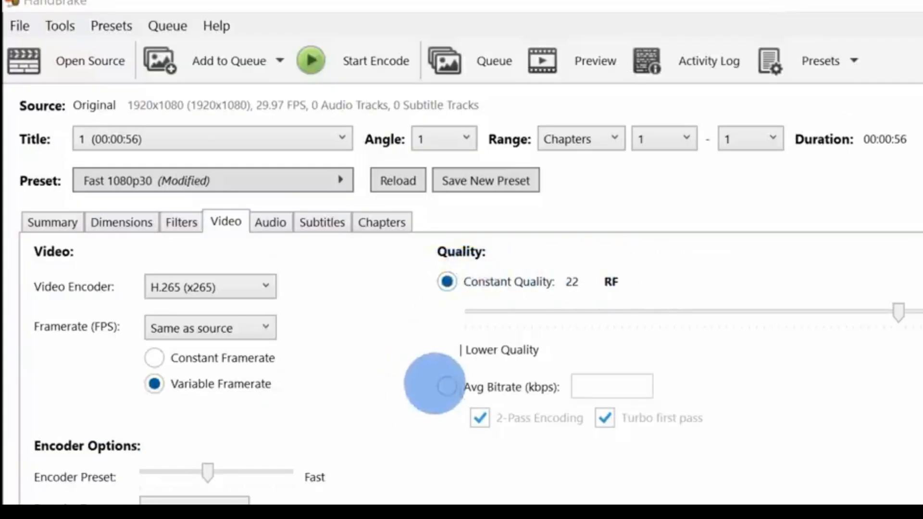
# Set the video's constant quality to RF 23 and its encoder preset to VerySlow
pyautogui.click(841, 338)
pyautogui.click(447, 281)
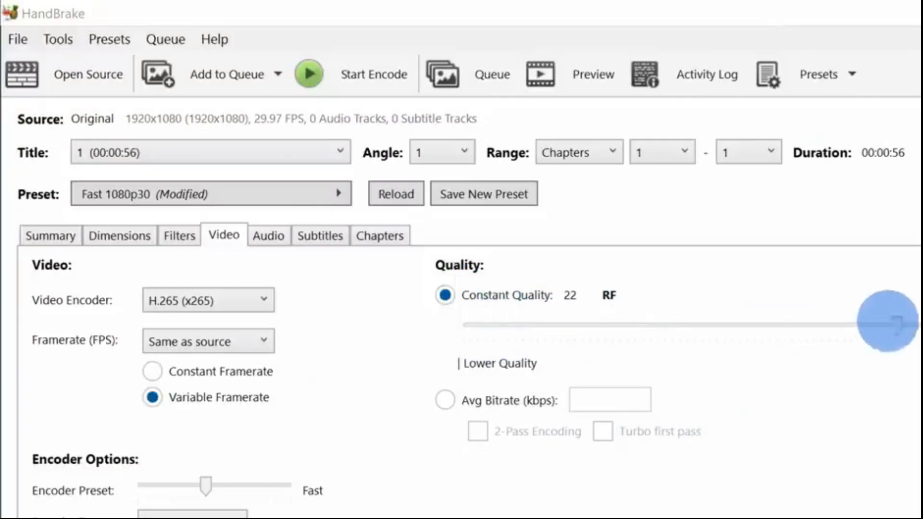
pyautogui.moveTo(892, 323); pyautogui.dragTo(919, 319)
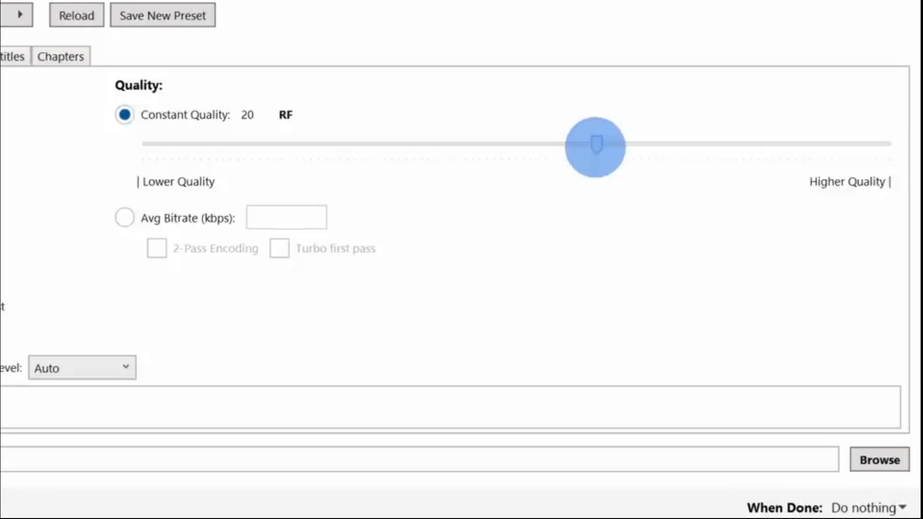
pyautogui.moveTo(595, 147); pyautogui.dragTo(589, 146)
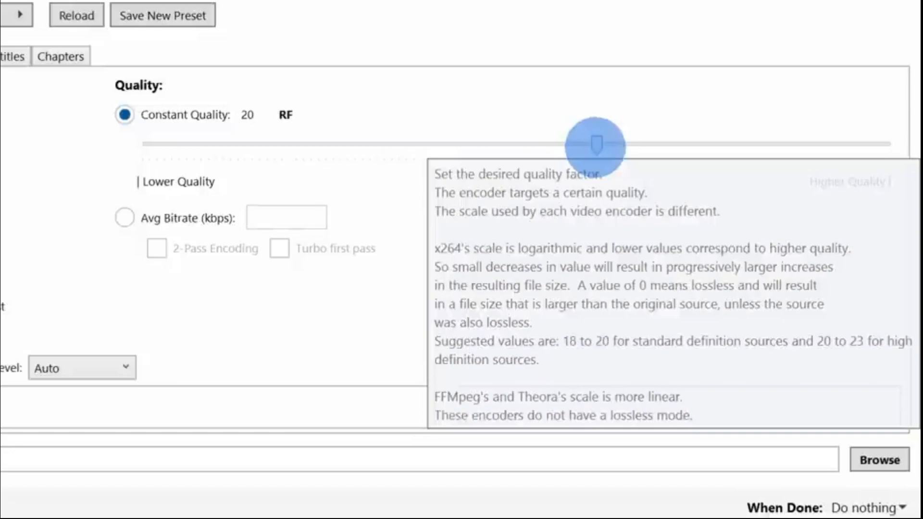
pyautogui.moveTo(595, 146); pyautogui.dragTo(551, 148)
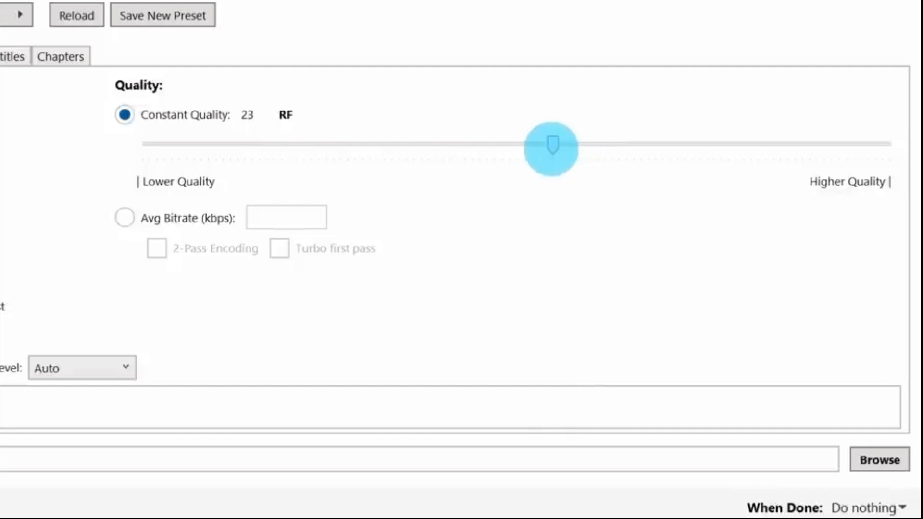
pyautogui.moveTo(474, 330); pyautogui.dragTo(880, 319)
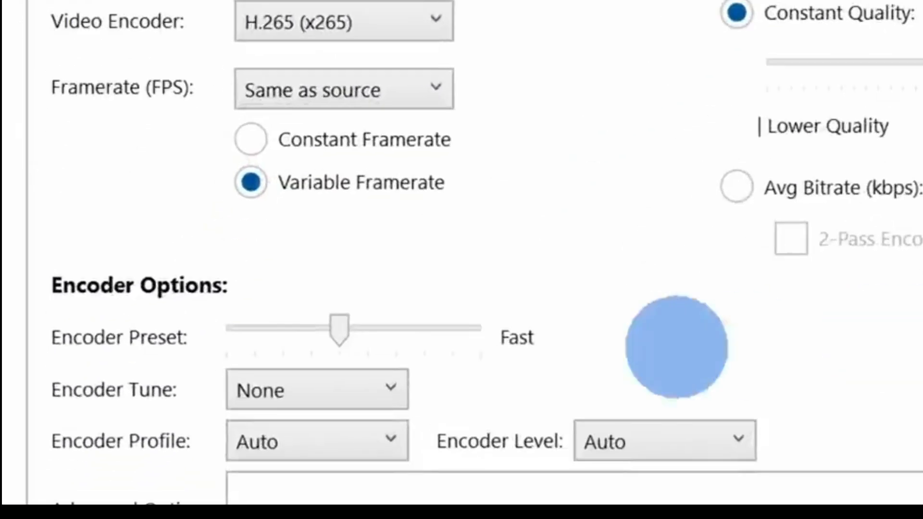
pyautogui.moveTo(340, 329); pyautogui.dragTo(454, 328)
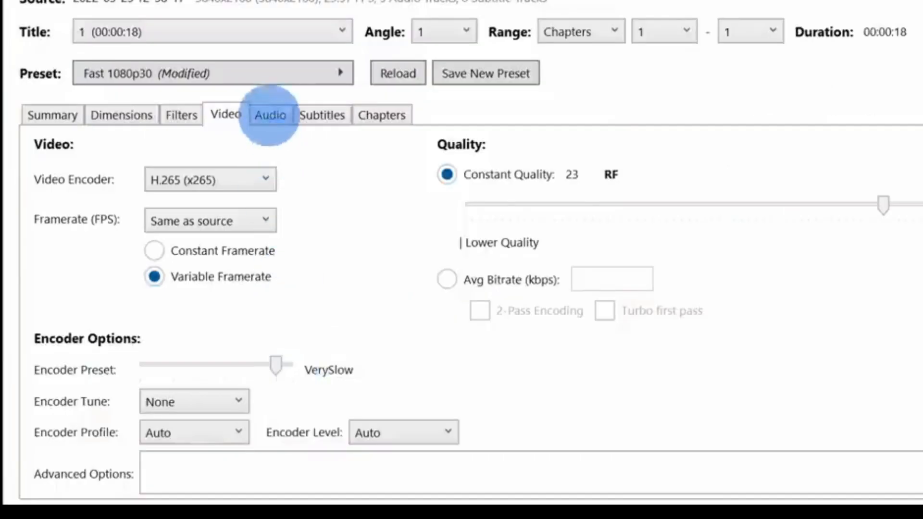
# Review the audio track's codec and bitrate options, keeping AAC (avcodec) as the codec
pyautogui.click(270, 114)
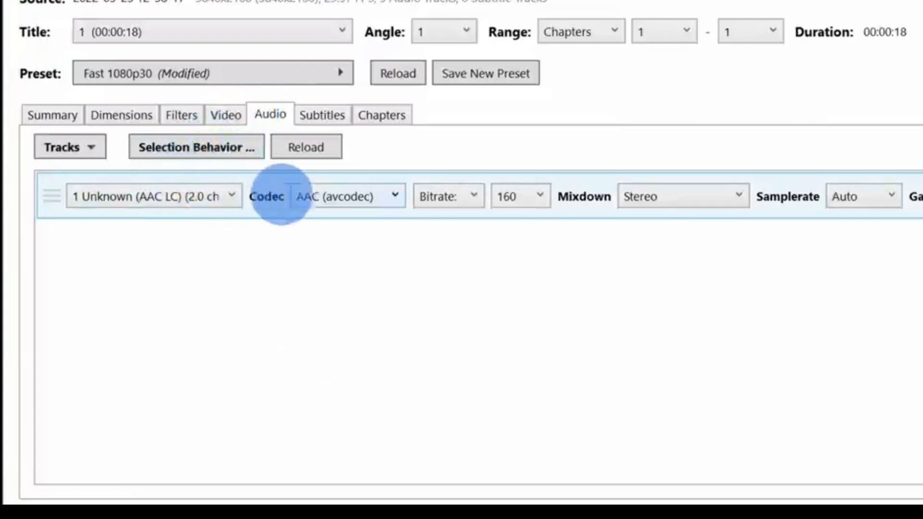
pyautogui.click(366, 195)
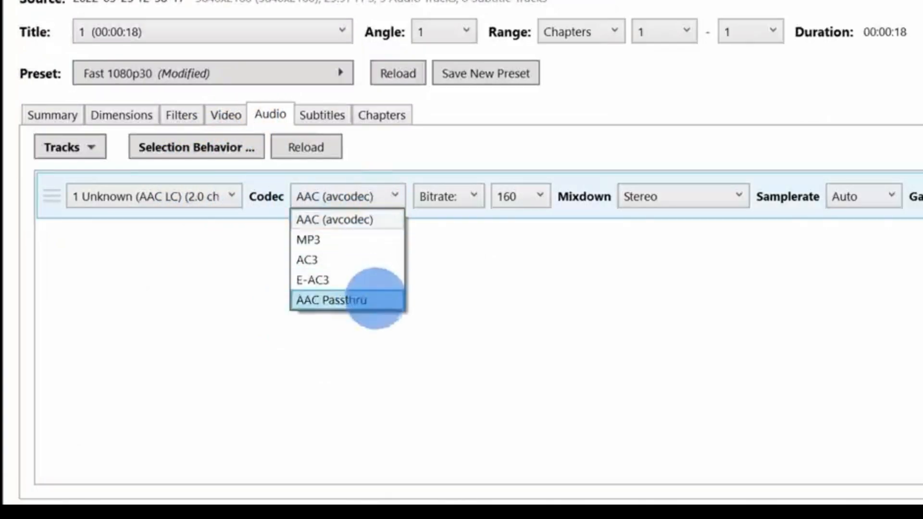
pyautogui.click(380, 219)
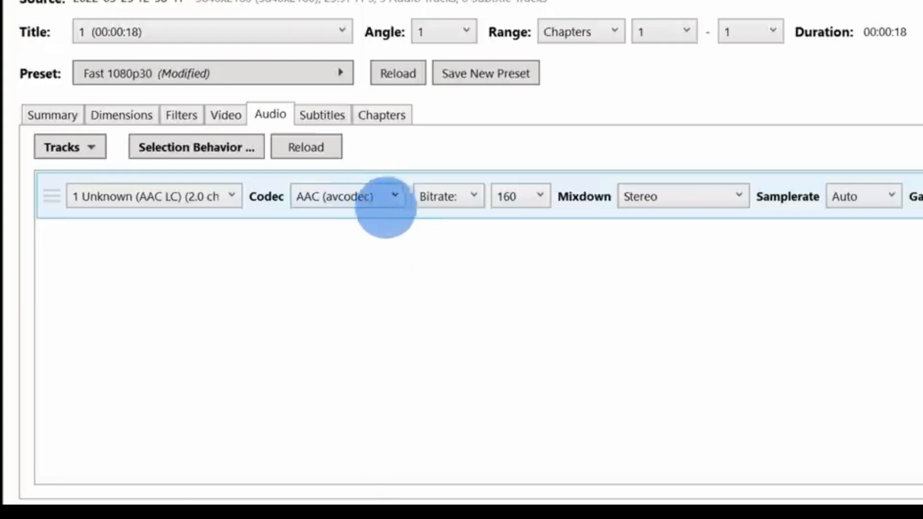
pyautogui.click(457, 195)
pyautogui.click(468, 197)
pyautogui.click(531, 193)
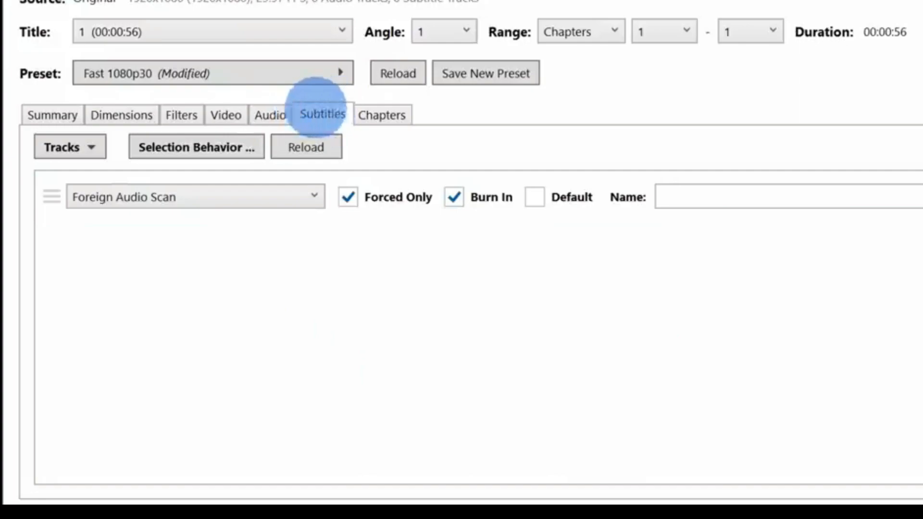
# Check the chapter marker settings and return to the summary of the output settings
pyautogui.click(381, 114)
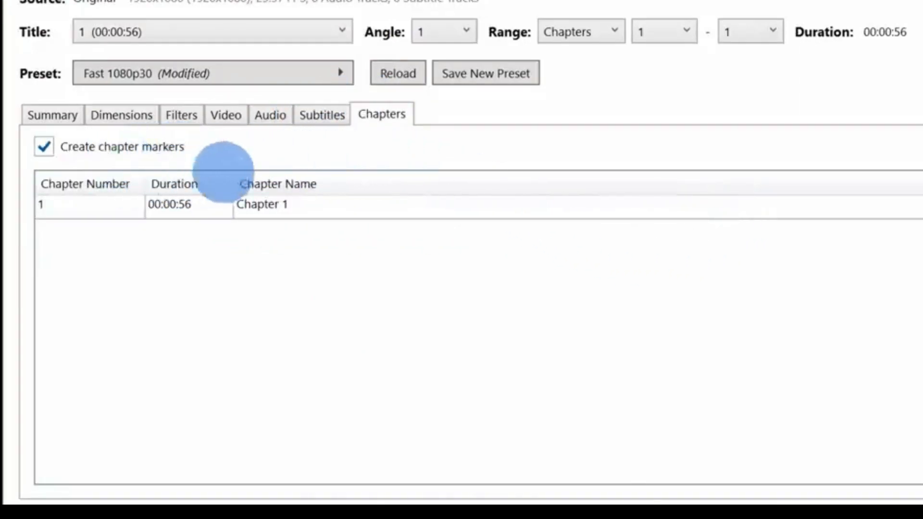
pyautogui.click(51, 115)
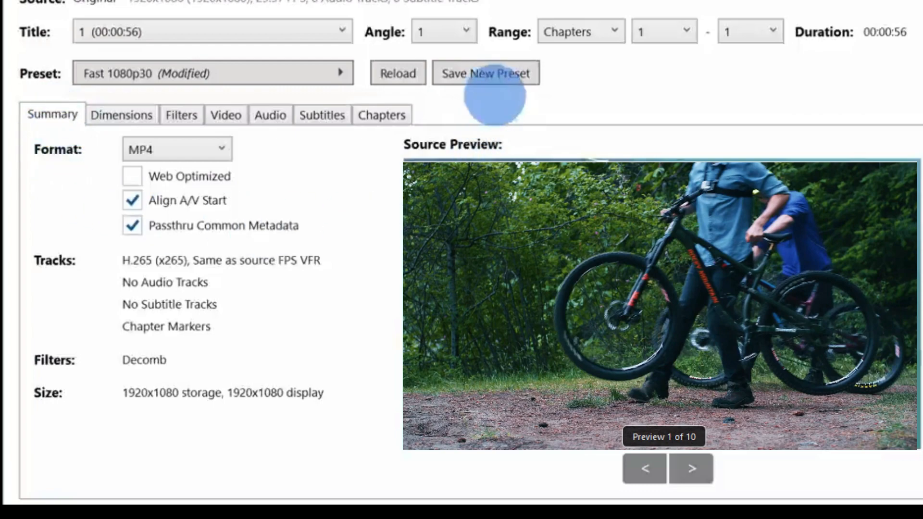
# Look at the form for saving the current settings as a new preset and open the video preview
pyautogui.click(498, 72)
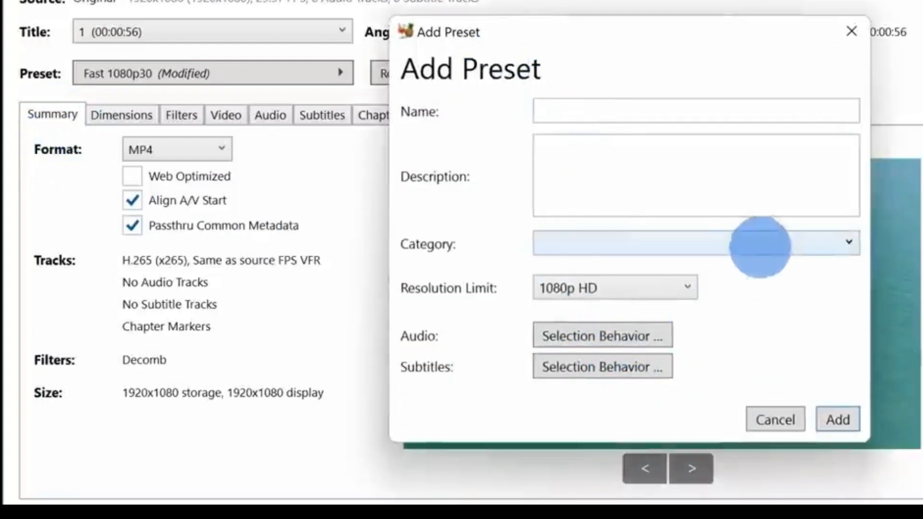
pyautogui.click(569, 104)
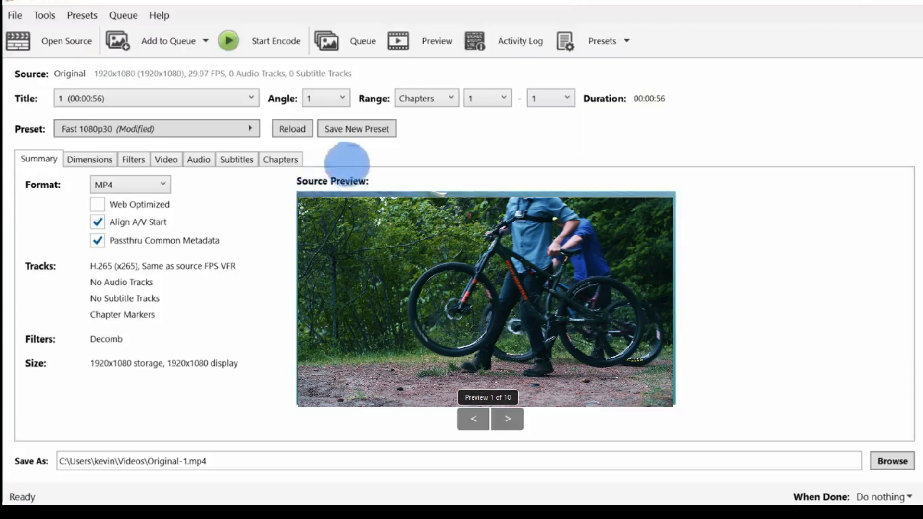
pyautogui.click(423, 41)
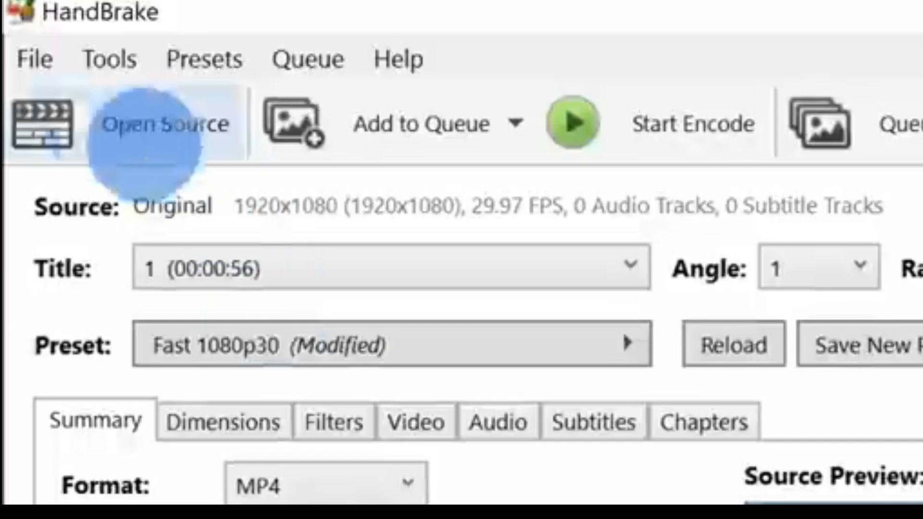
# Open the output file preferences and check the MP4 file extension setting
pyautogui.click(109, 57)
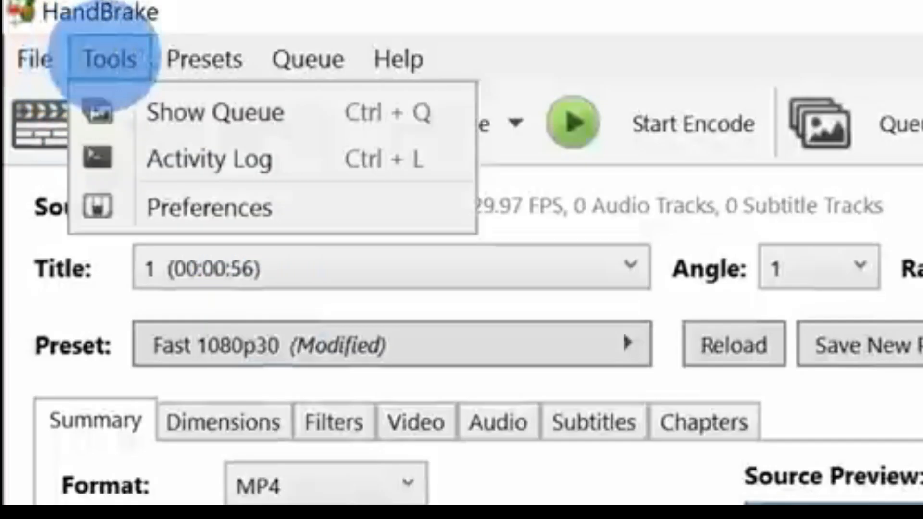
pyautogui.click(208, 206)
pyautogui.click(86, 69)
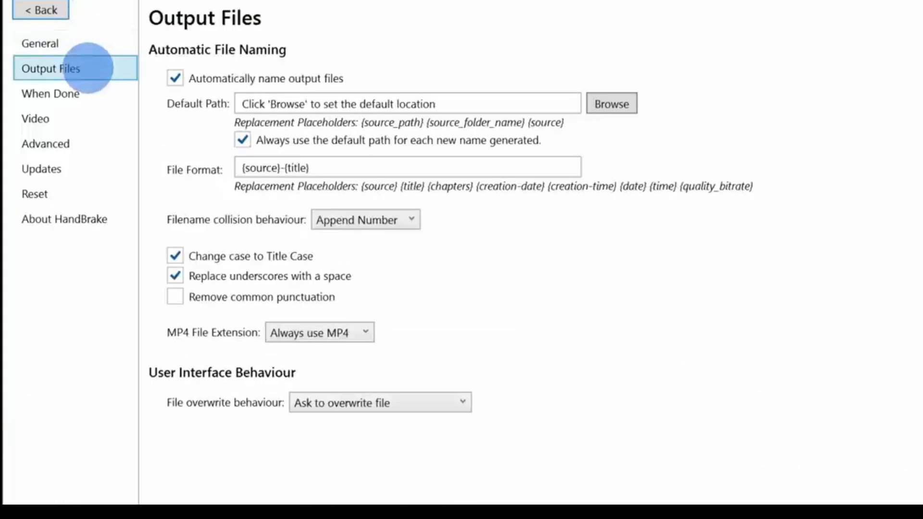
pyautogui.click(315, 331)
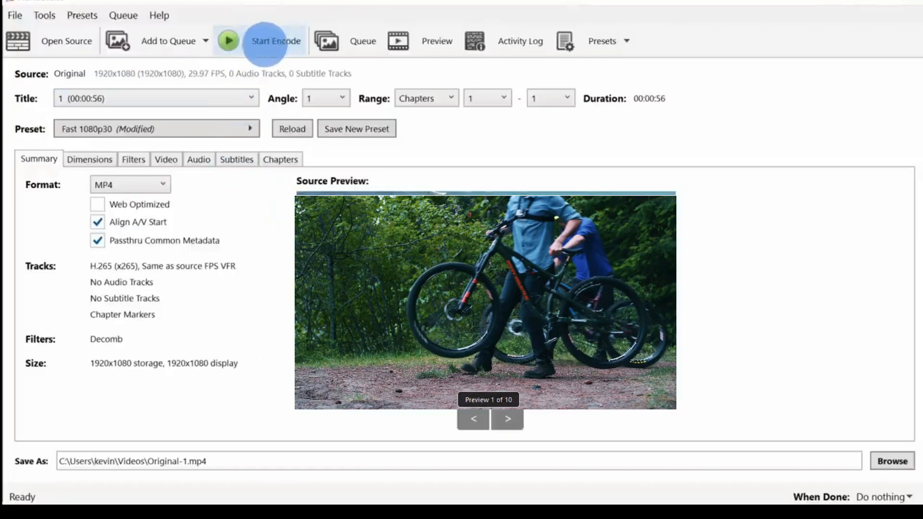
# Start encoding the video with the configured settings
pyautogui.click(270, 40)
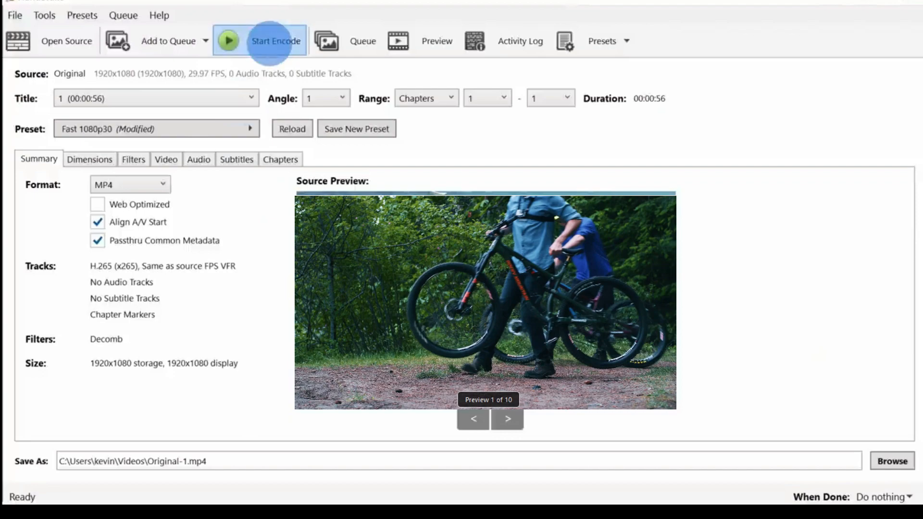